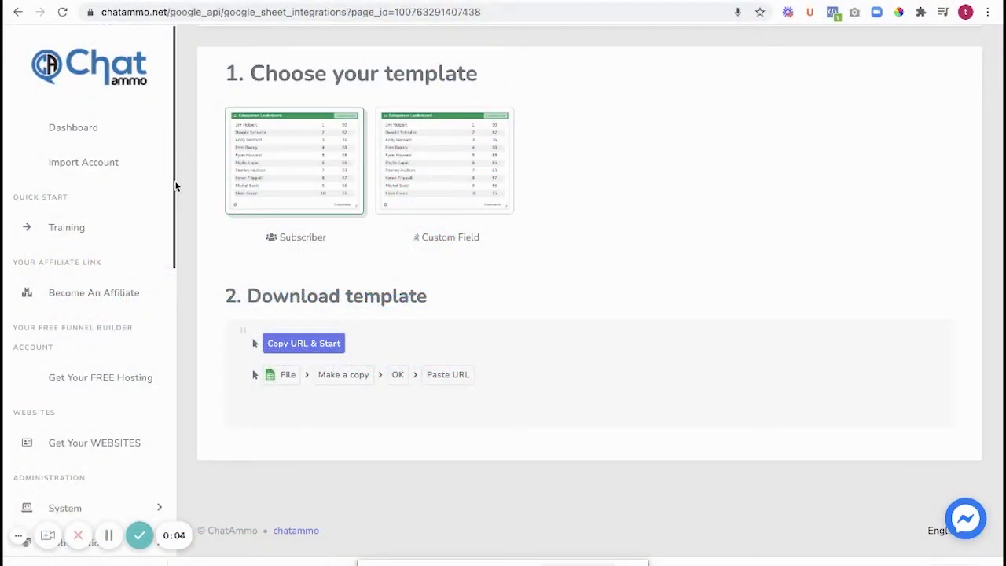
# Step: Return from the Google Sheet integrations page to the ChatAmmo Dashboard with subscriber statistics
pyautogui.click(89, 134)
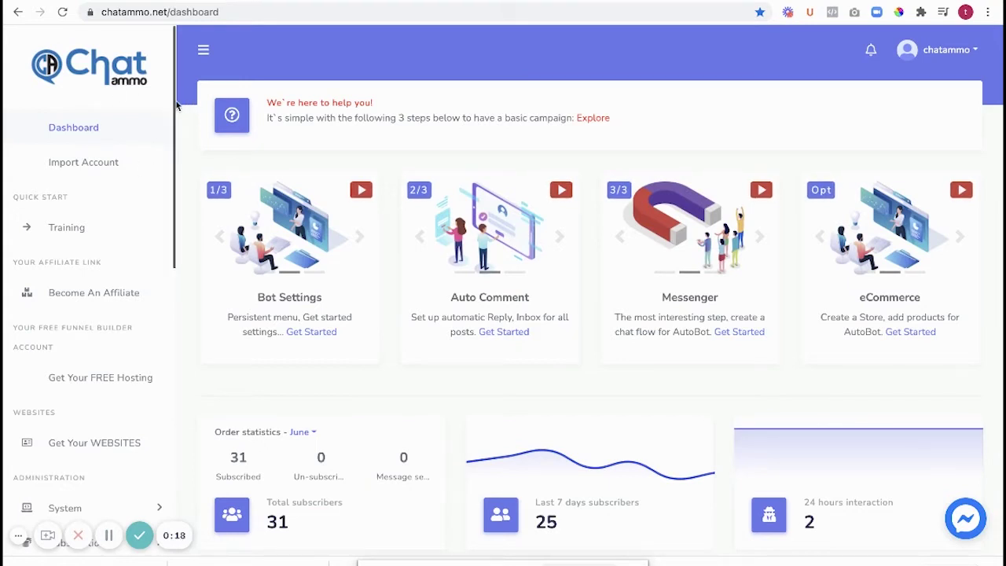
pyautogui.moveTo(174, 105); pyautogui.dragTo(188, 353)
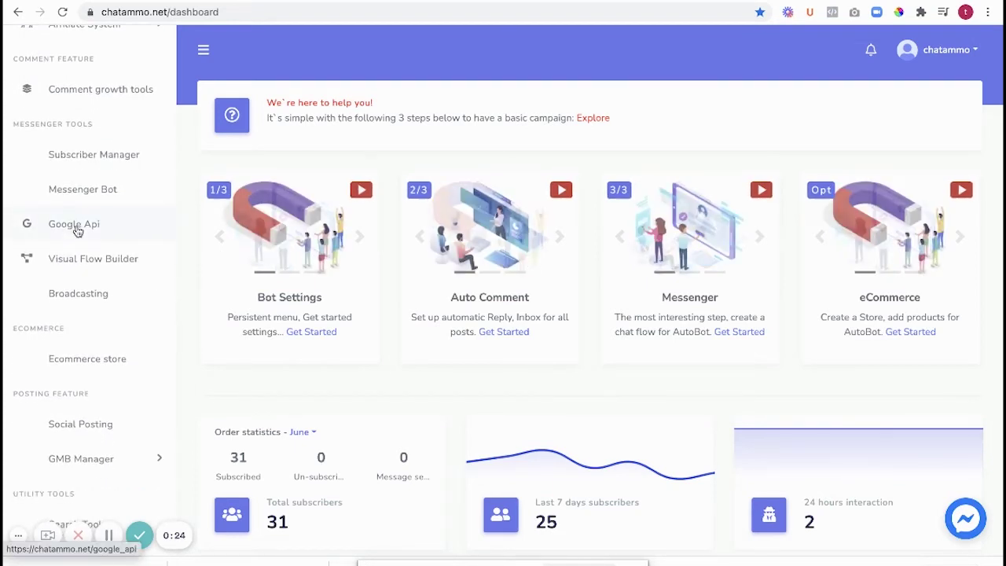
pyautogui.click(64, 15)
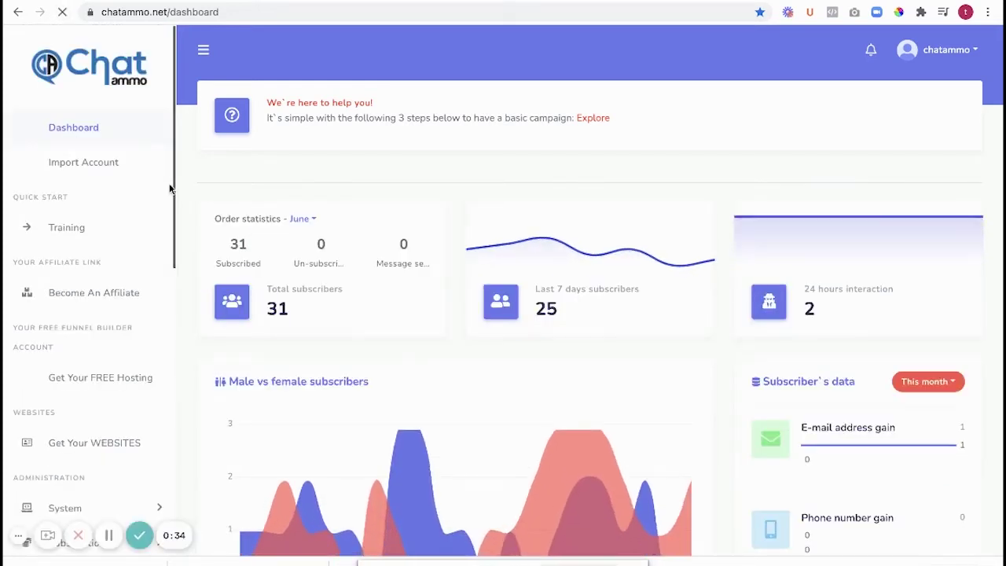
# Step: Open the browser developer tools via Inspect and hard-reload the ChatAmmo dashboard
pyautogui.rightClick(172, 185)
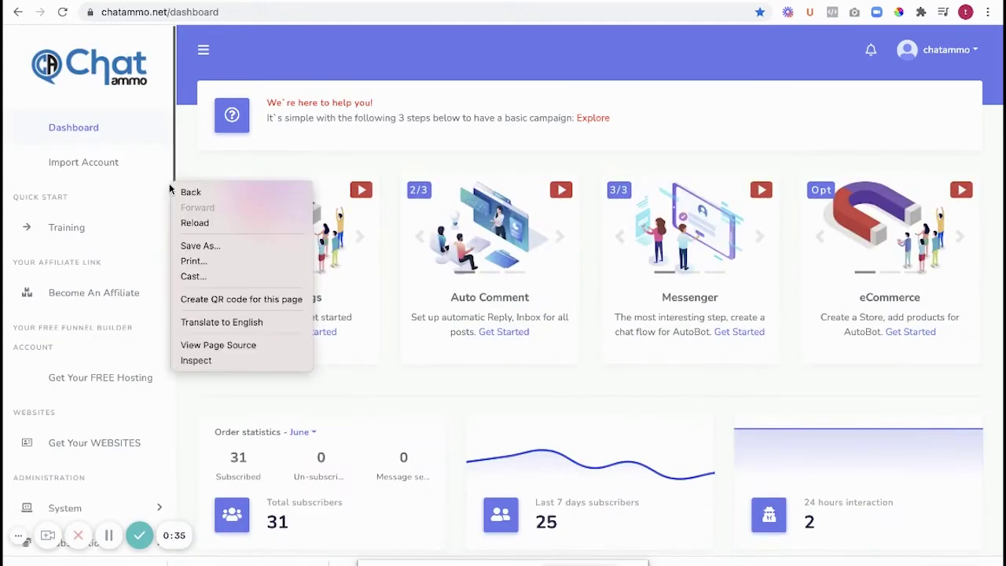
pyautogui.click(196, 360)
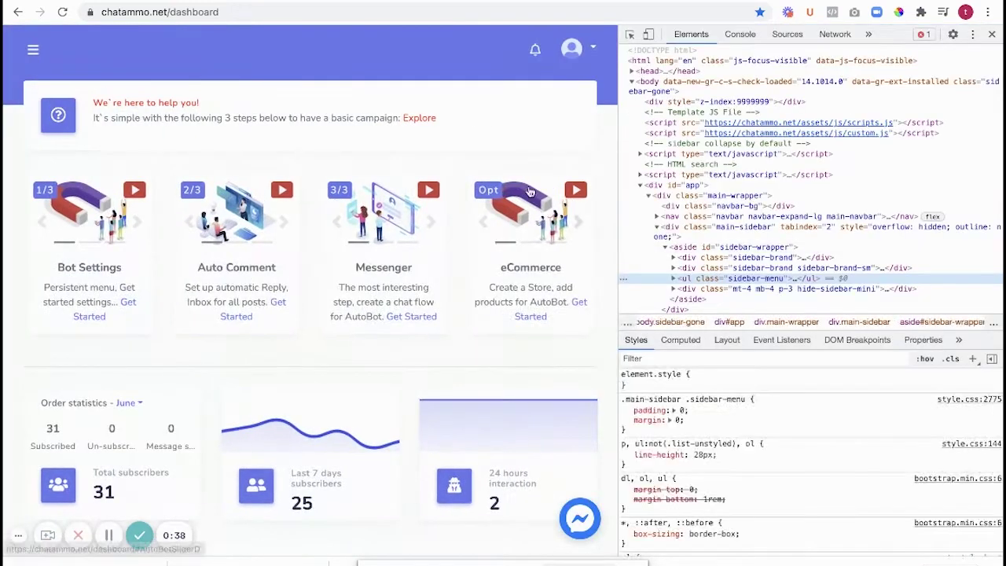
pyautogui.rightClick(64, 12)
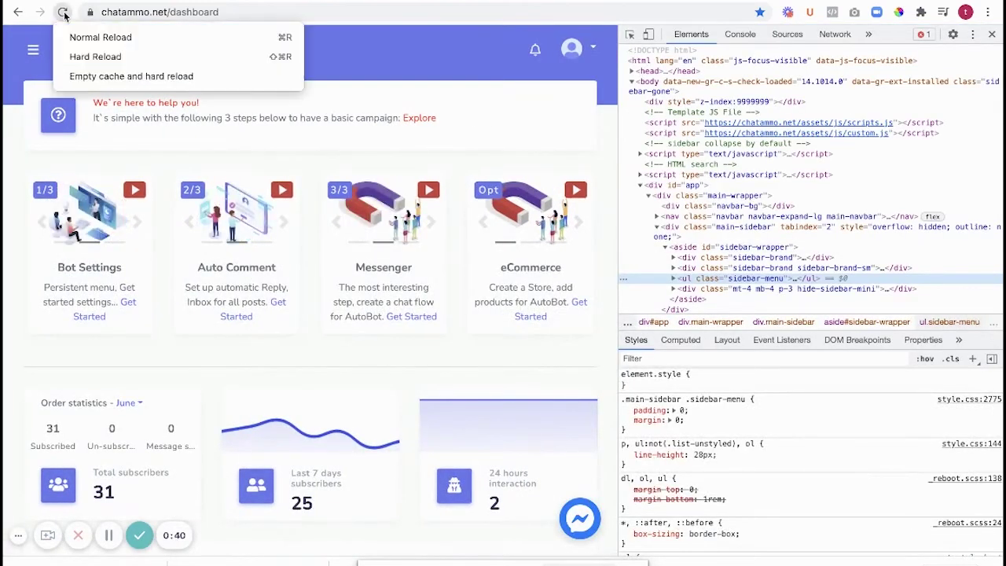
pyautogui.click(75, 61)
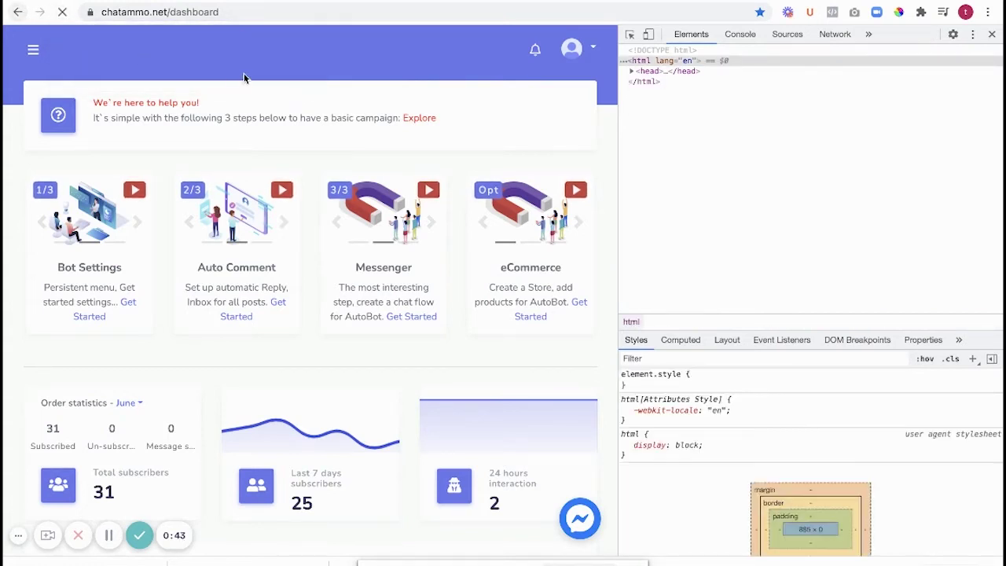
# Step: Close DevTools, open Google Api integrations, select the marketing page and continue to templates
pyautogui.click(992, 34)
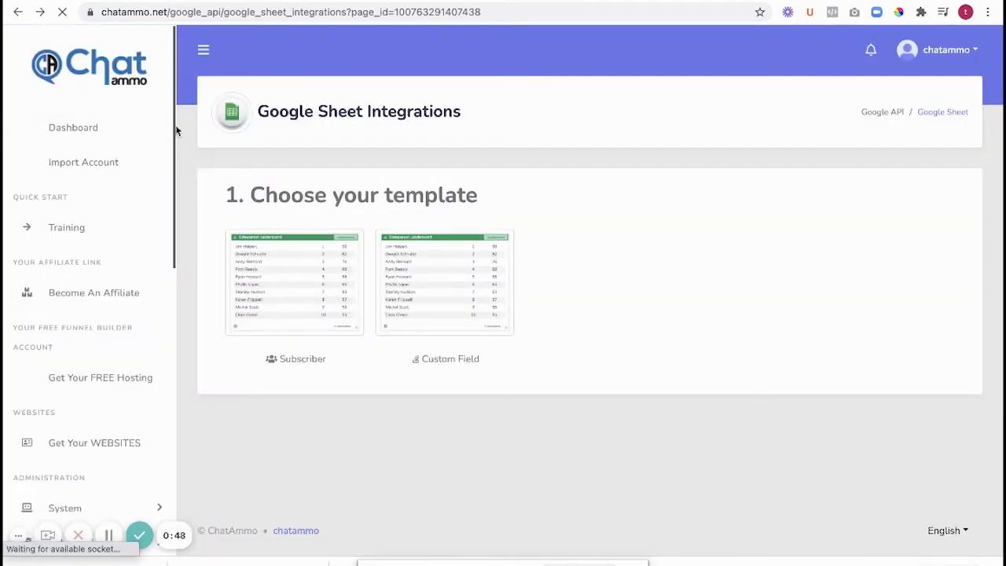
pyautogui.moveTo(176, 131); pyautogui.dragTo(168, 325)
pyautogui.click(77, 358)
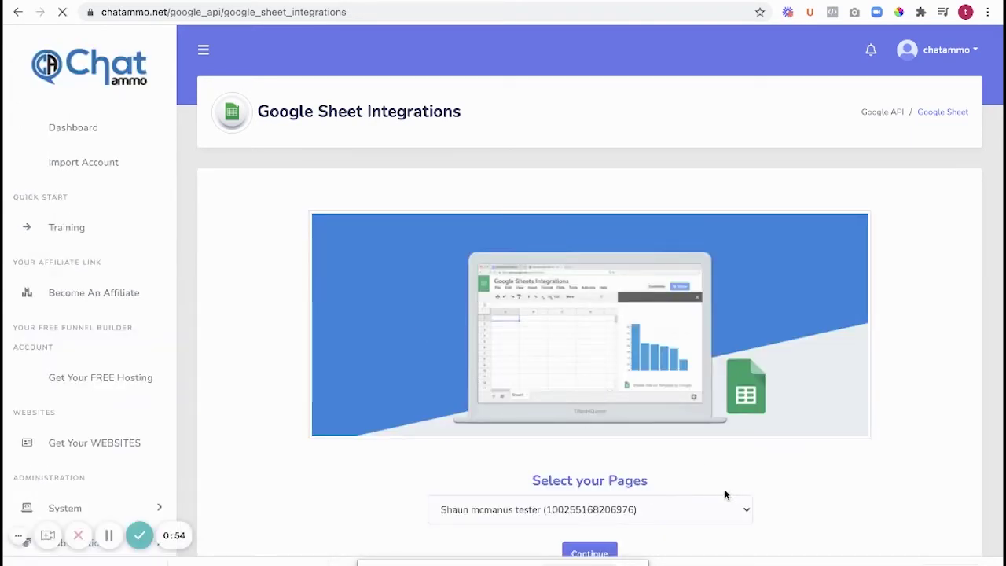
pyautogui.click(747, 509)
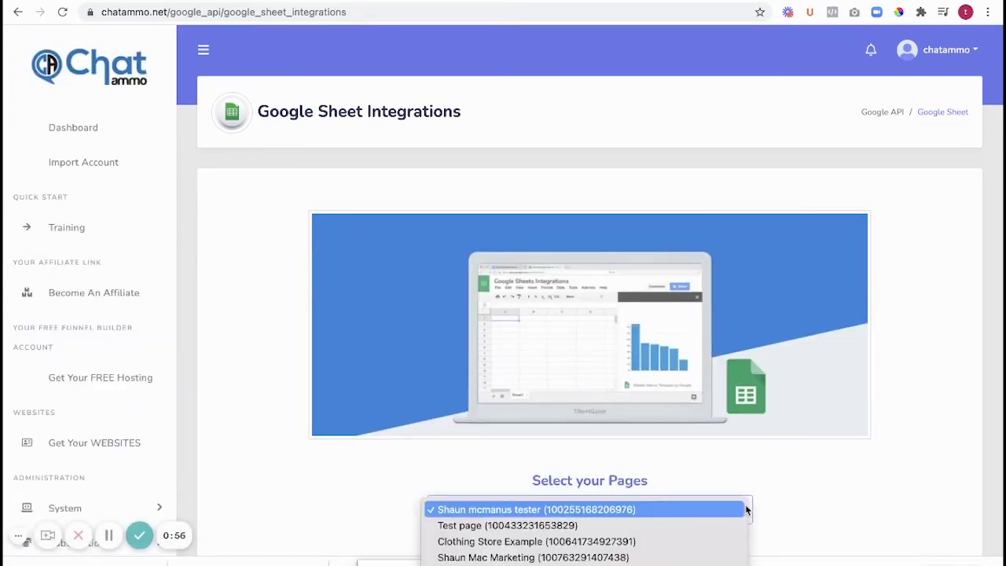
pyautogui.press('Down')
pyautogui.press('Down')
pyautogui.press('Down')
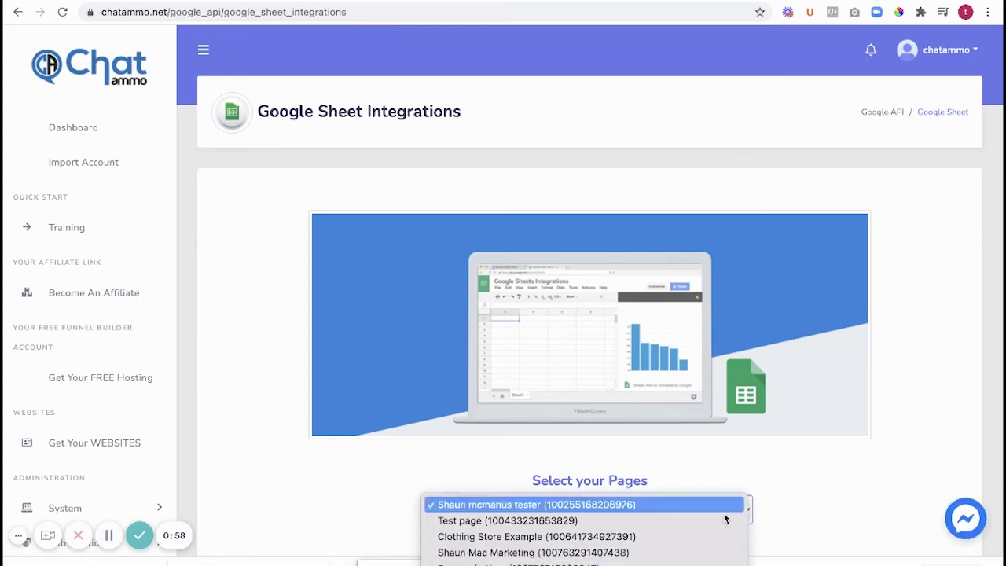
pyautogui.click(627, 553)
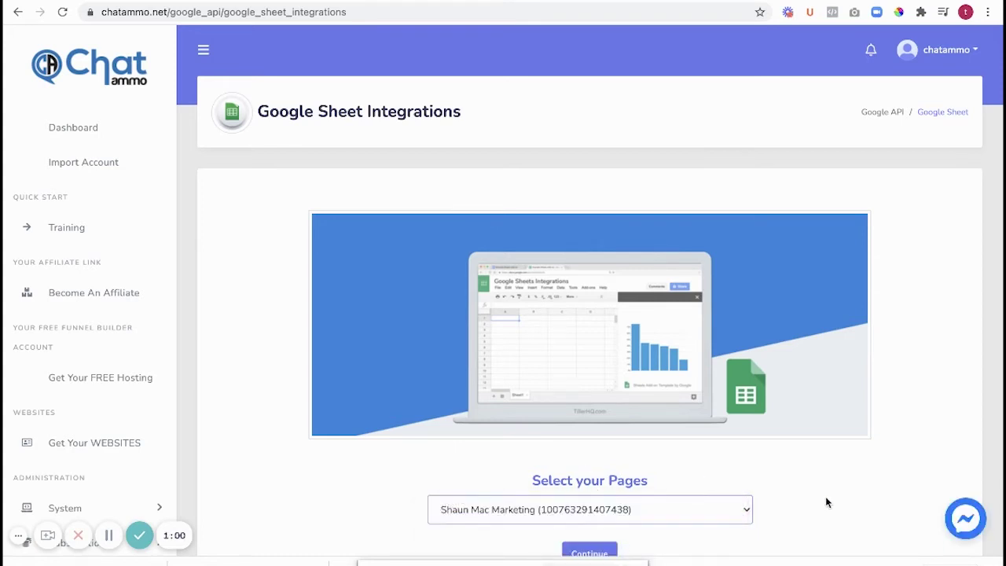
pyautogui.click(590, 553)
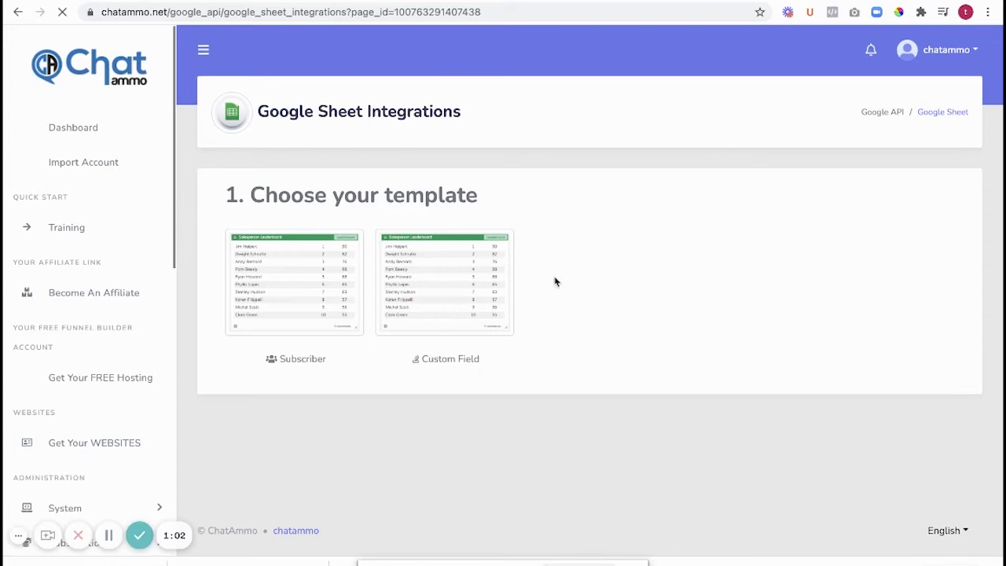
# Step: Open the Subscriber template sheet and make a copy named with the owner's name plus 'marketing chatbot'
pyautogui.click(296, 284)
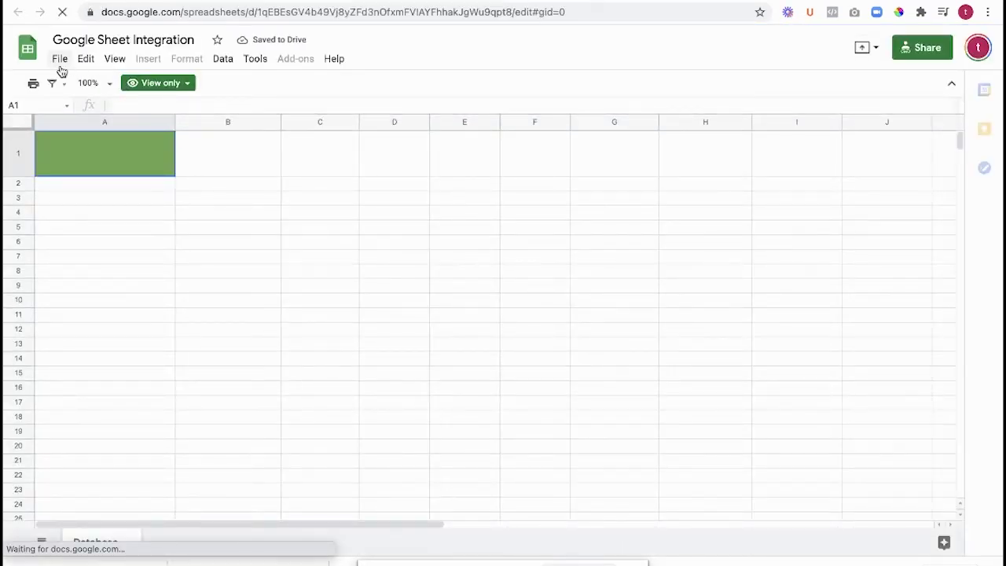
pyautogui.click(60, 62)
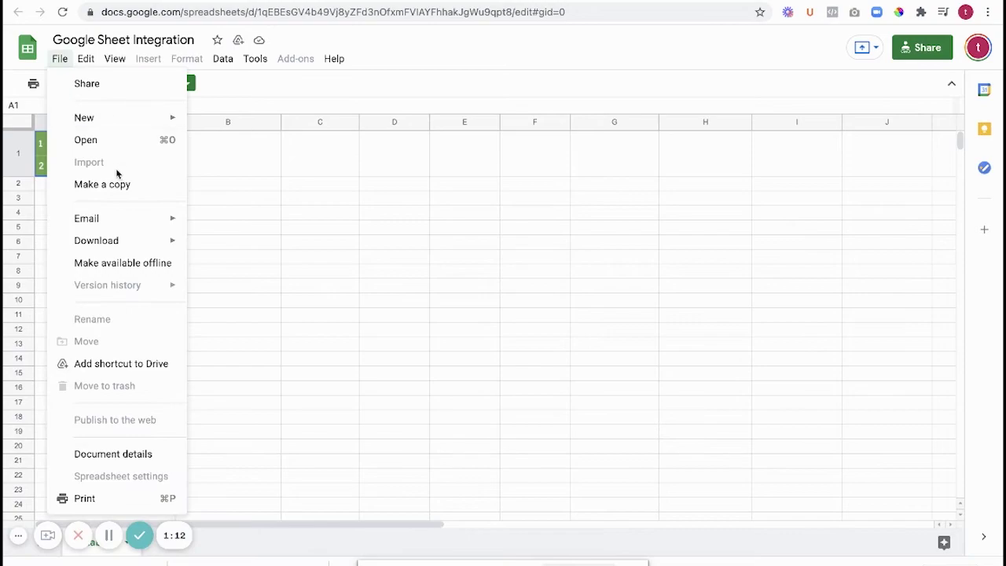
pyautogui.click(115, 188)
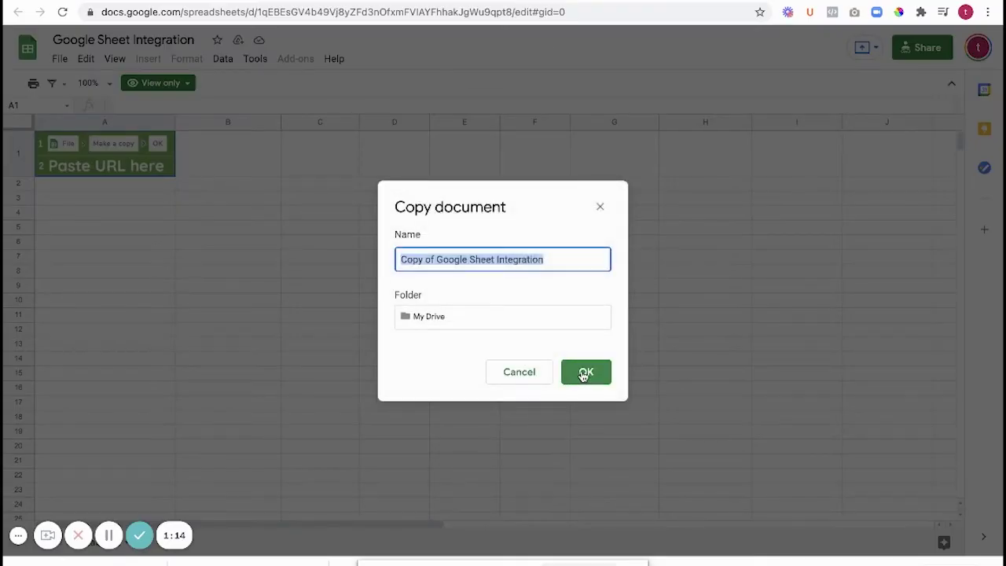
pyautogui.write('shaun m')
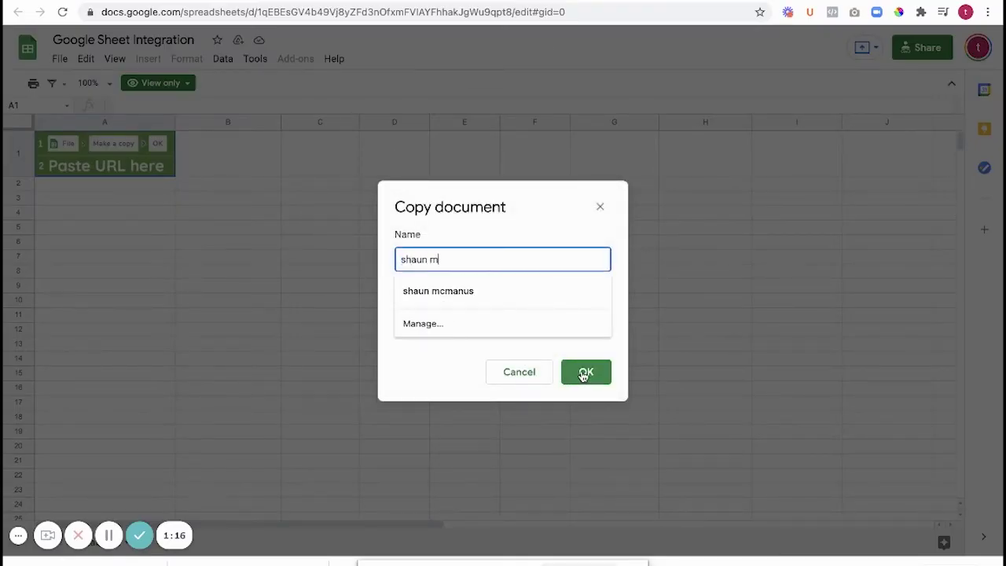
pyautogui.write('ac marketi')
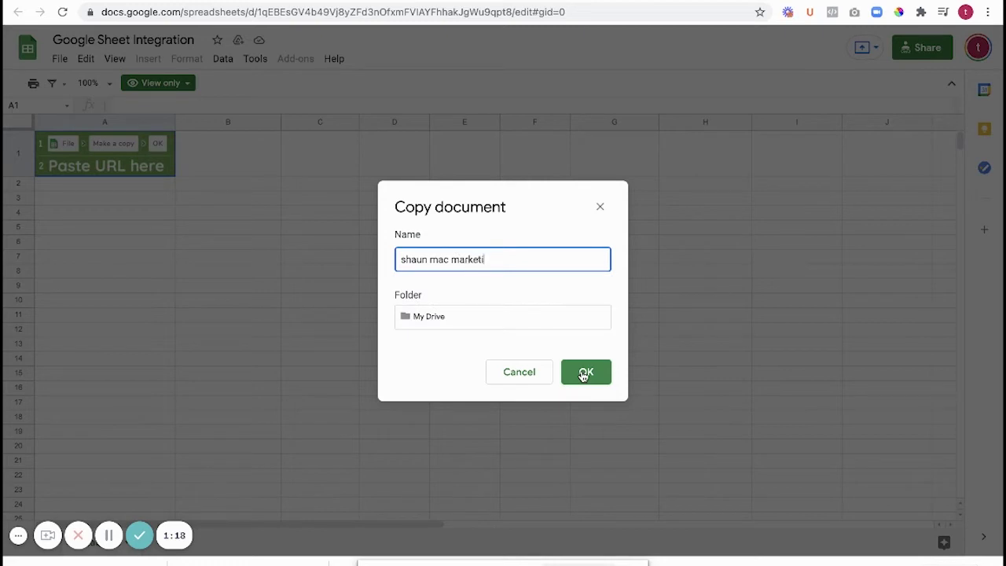
pyautogui.write('ng chat')
pyautogui.write('bot')
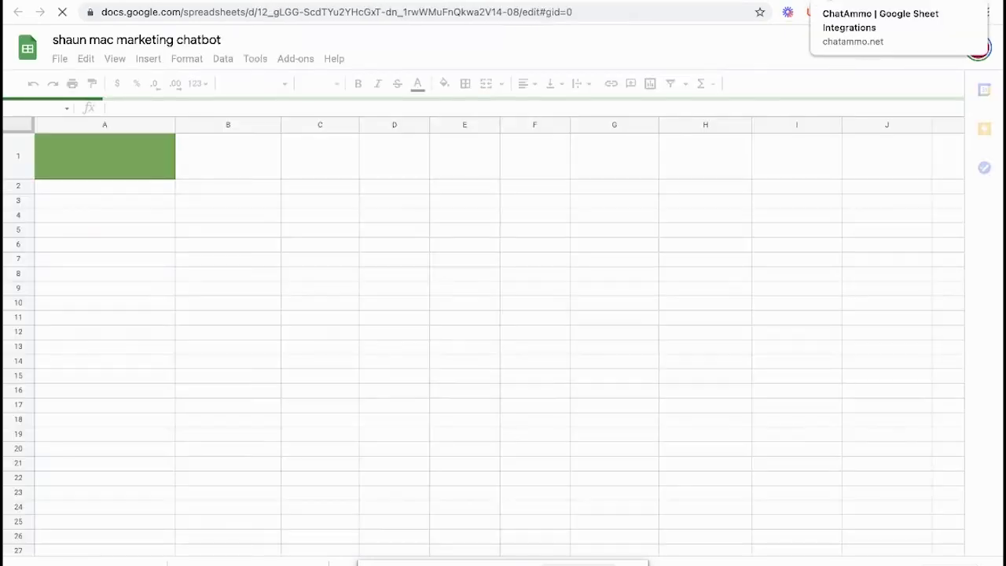
# Step: Back in ChatAmmo, choose the Custom Field template and scroll to the flow table
pyautogui.click(896, 2)
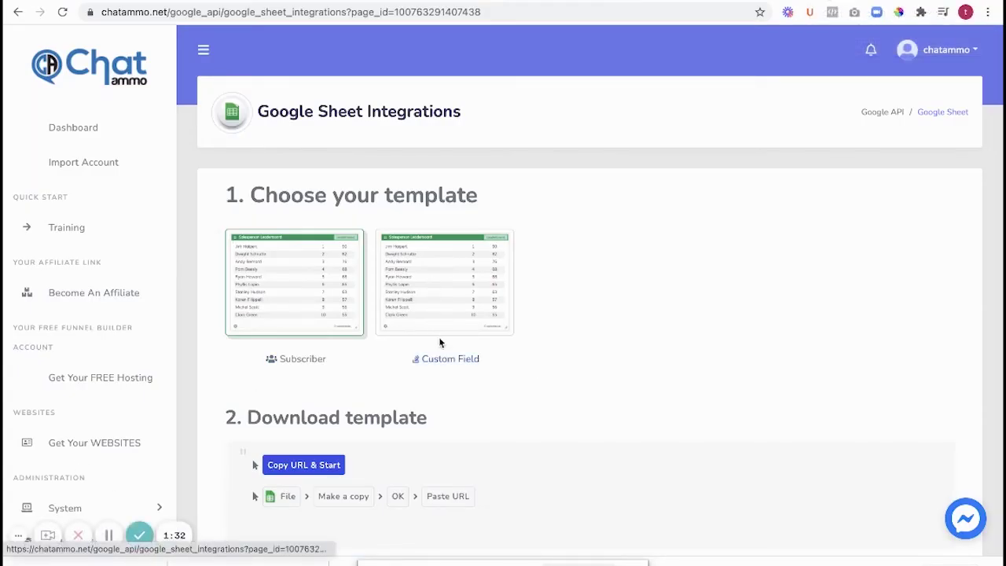
pyautogui.click(448, 295)
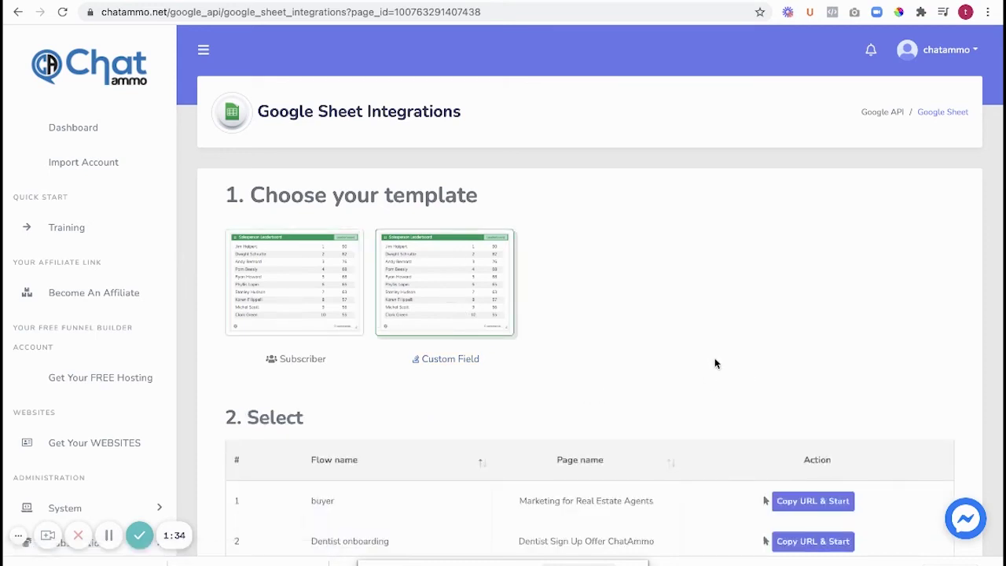
pyautogui.scroll(-1, 715, 364)
pyautogui.scroll(-1, 715, 363)
pyautogui.scroll(-2, 714, 363)
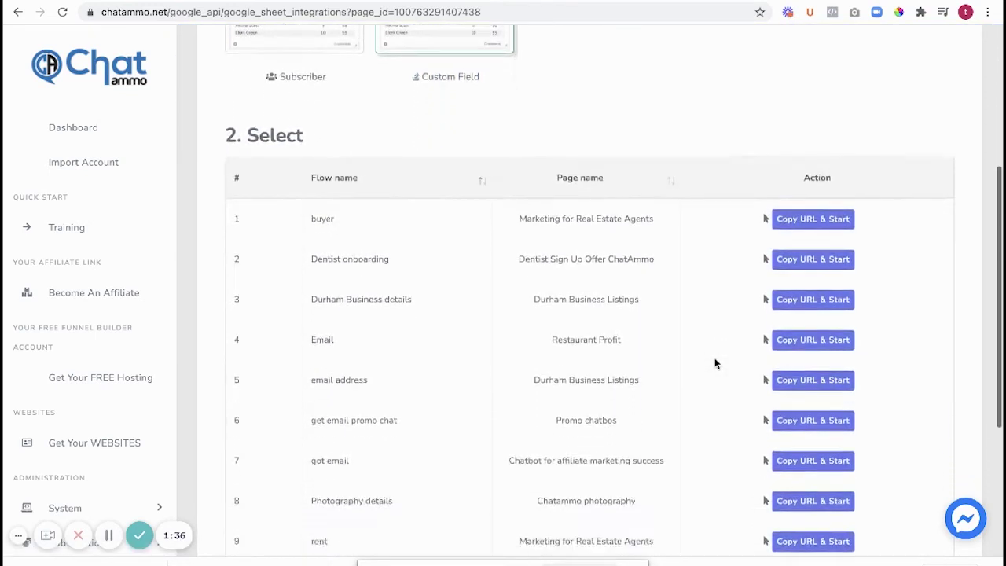
pyautogui.scroll(-1, 715, 363)
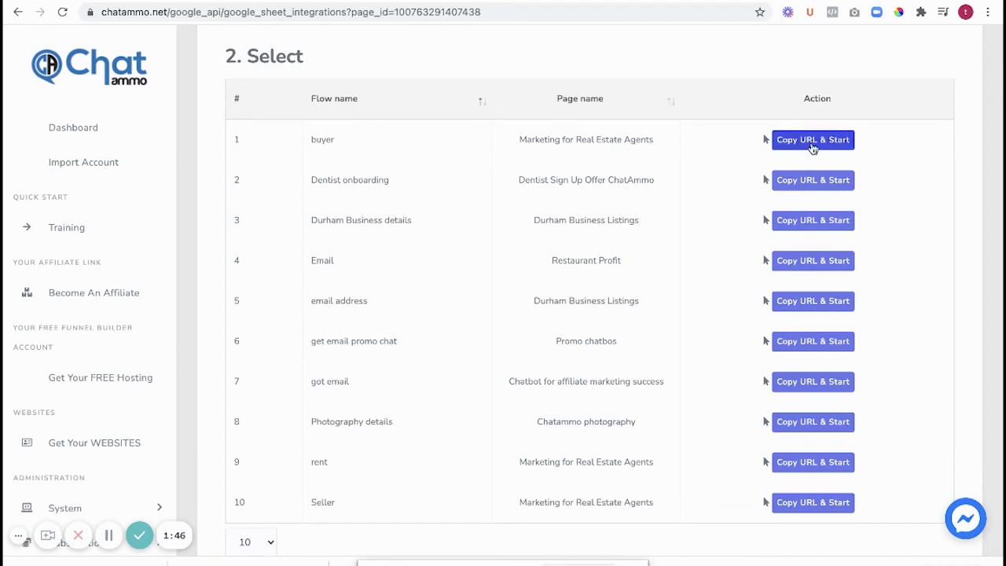
# Step: Copy the first flow's import URL and paste the IMPORTDATA formula into A1 of the copied sheet
pyautogui.click(800, 142)
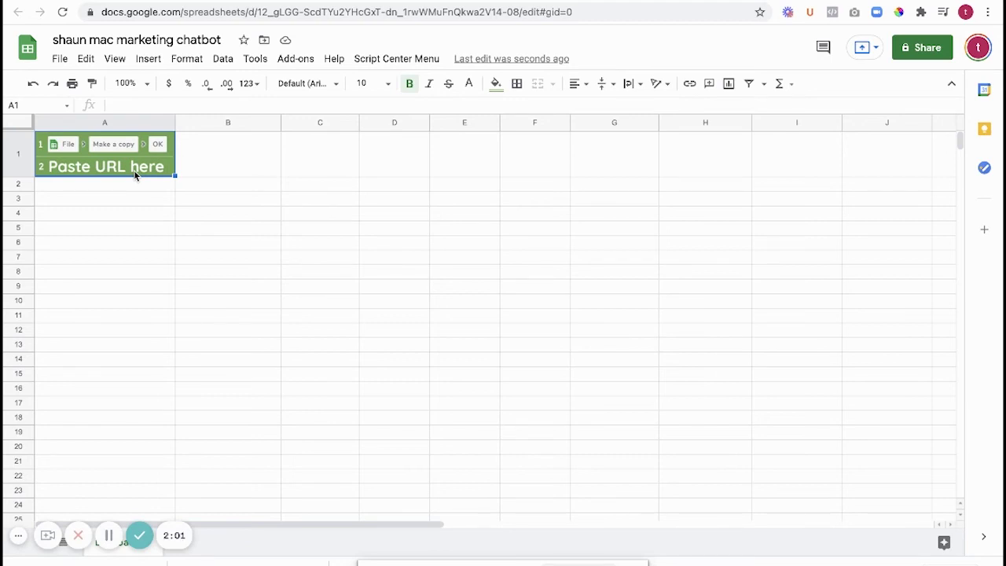
pyautogui.hotkey('ctrl', 'v')
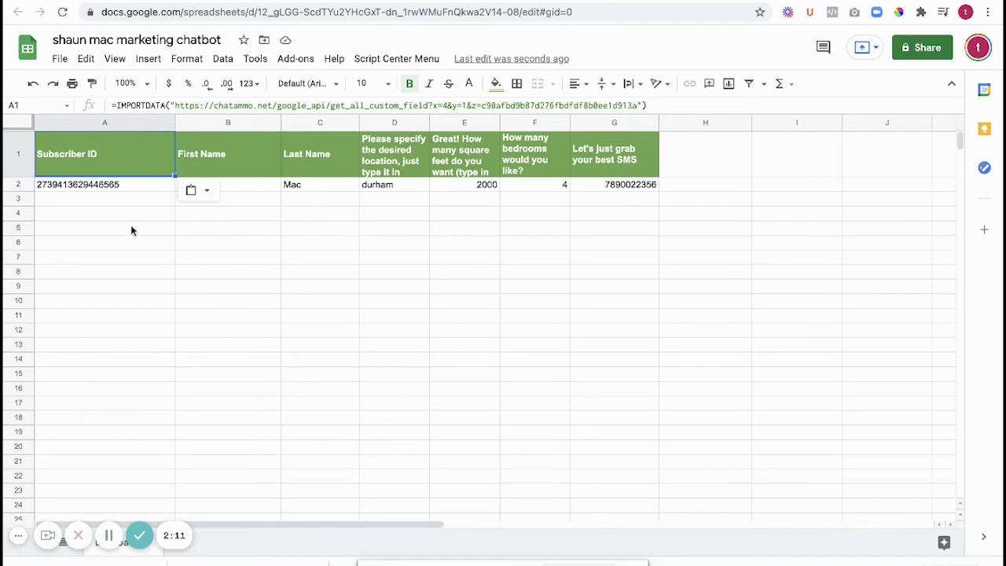
pyautogui.click(266, 242)
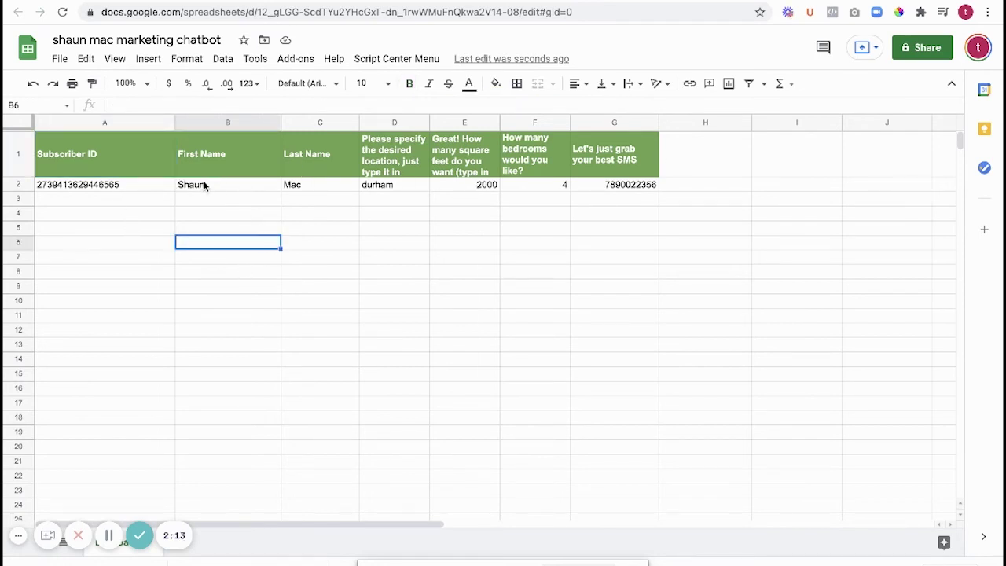